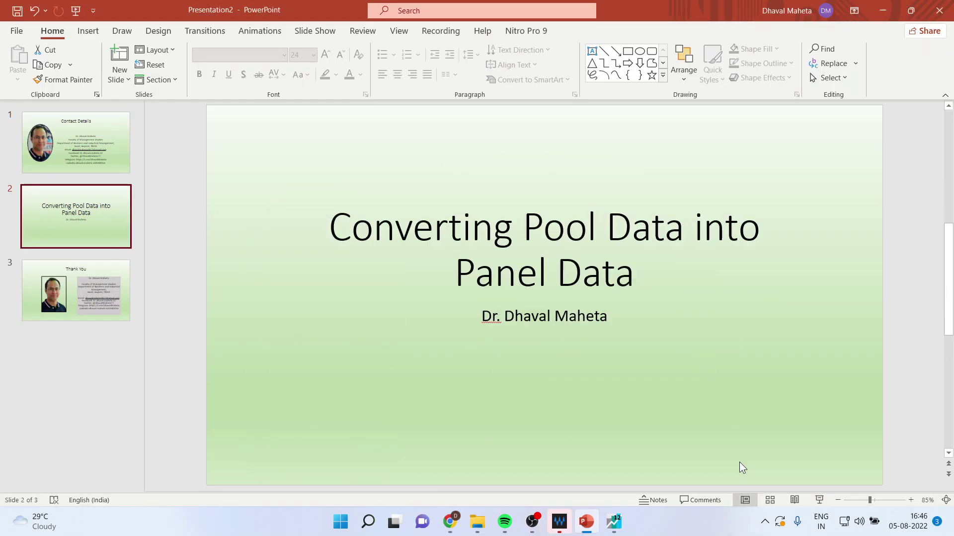
Step: Open the recent POOLG7 workfile and select the country series, starting from gdp_can
click(614, 521)
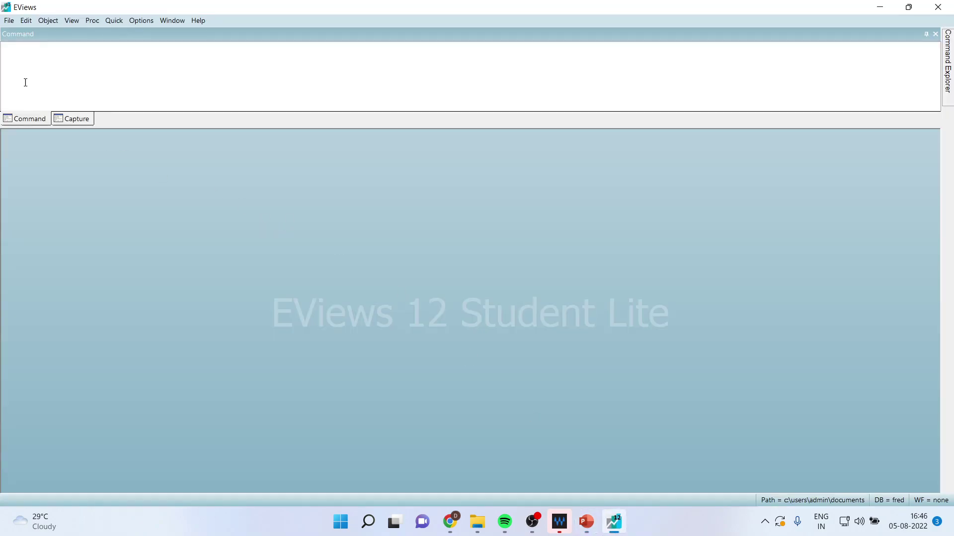
click(9, 20)
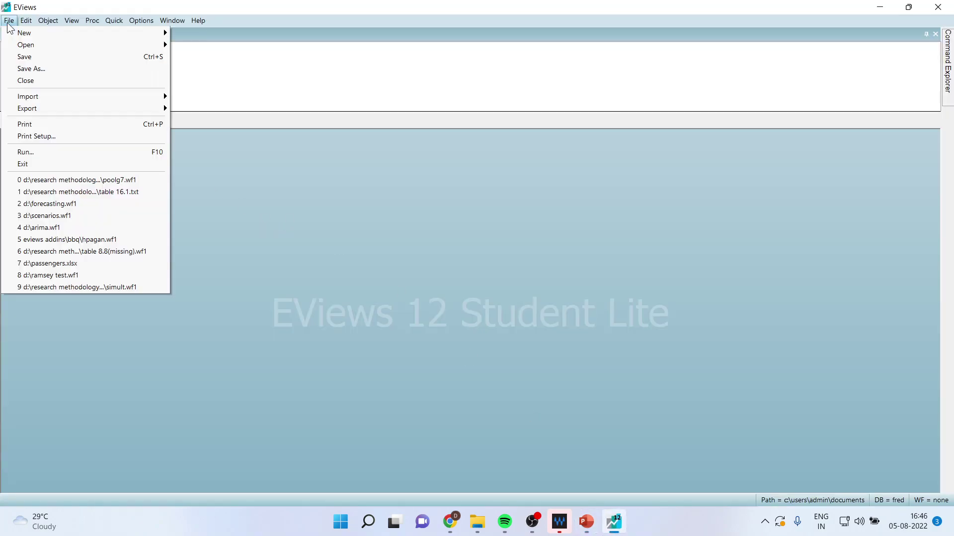
click(106, 182)
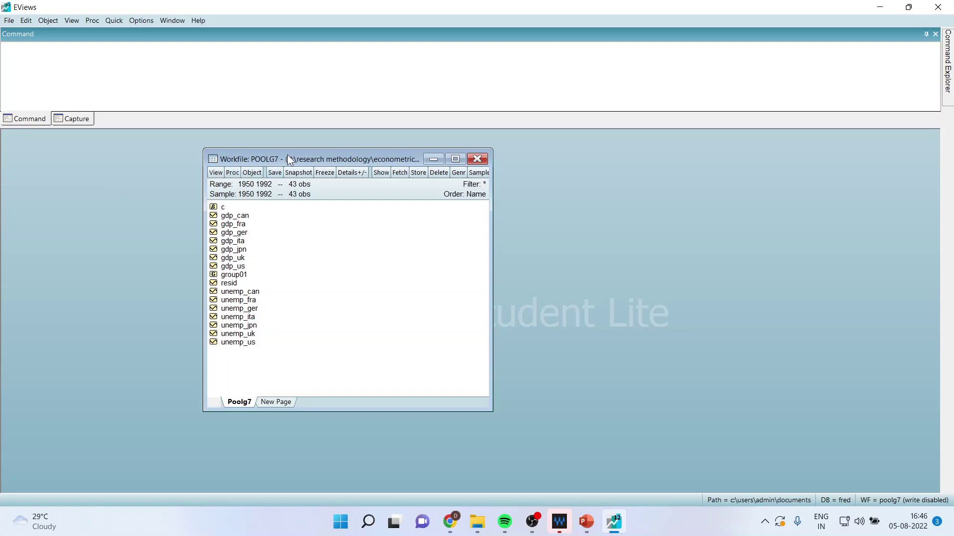
drag(287, 154, 147, 135)
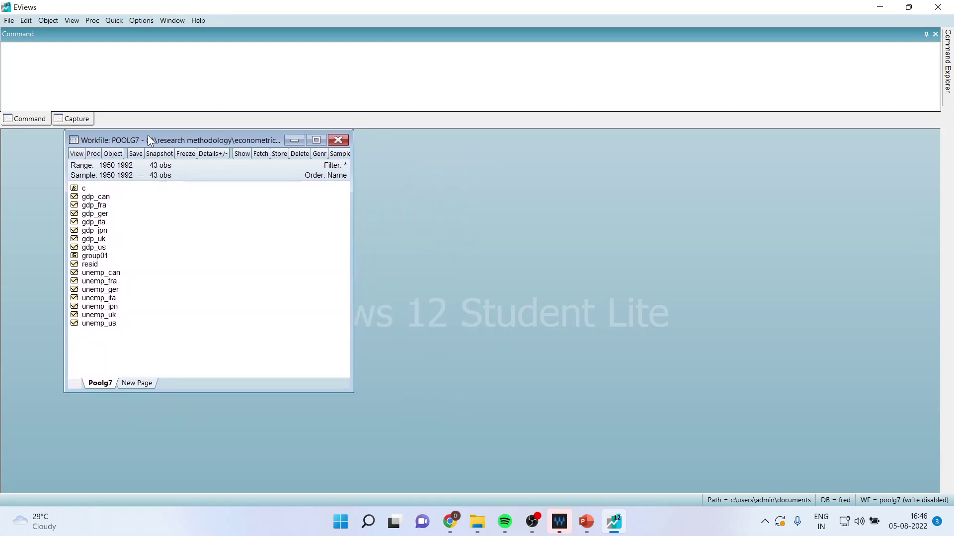
click(106, 197)
drag(105, 205, 110, 328)
Step: Open the selected GDP and unemployment series as a maximized group table, then minimize it
right_click(132, 244)
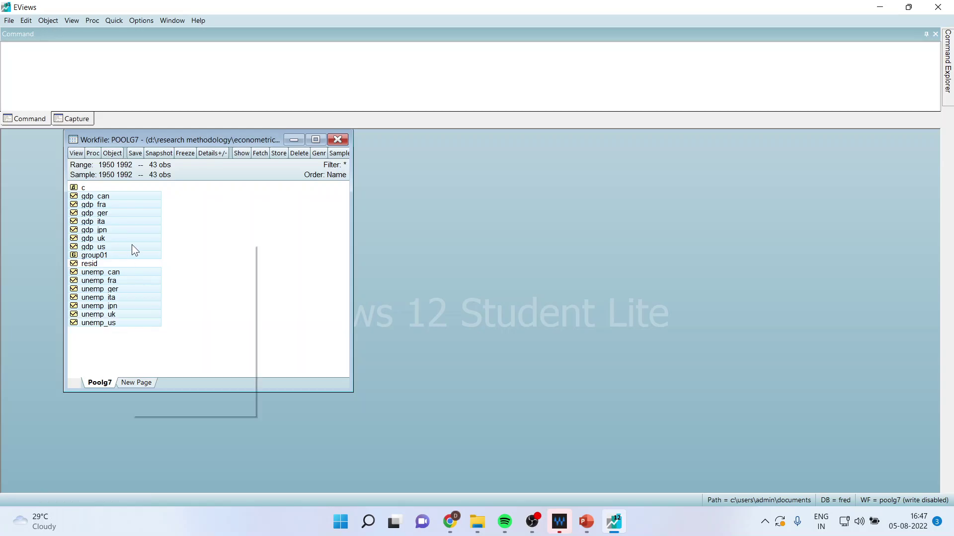
mouse_move(169, 252)
click(298, 253)
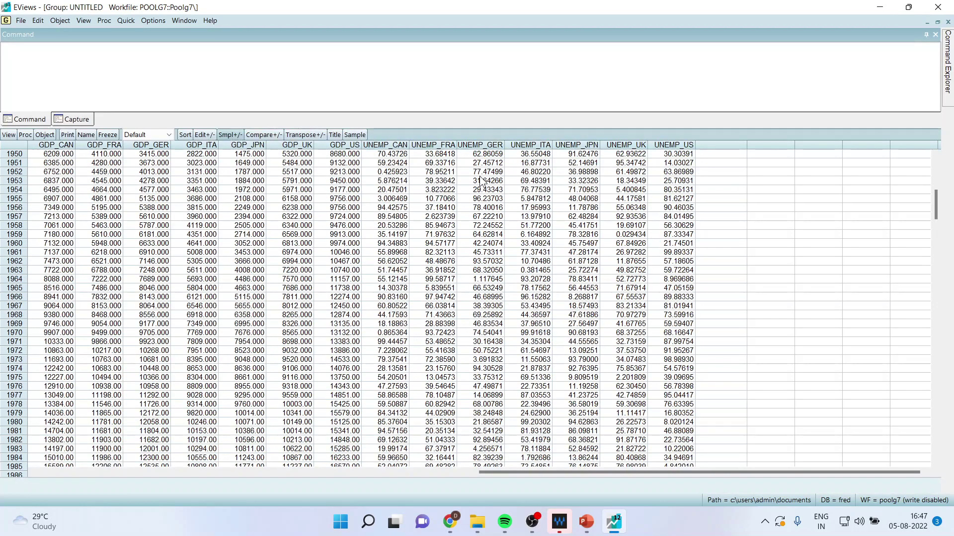
click(476, 177)
click(927, 23)
drag(188, 139, 124, 136)
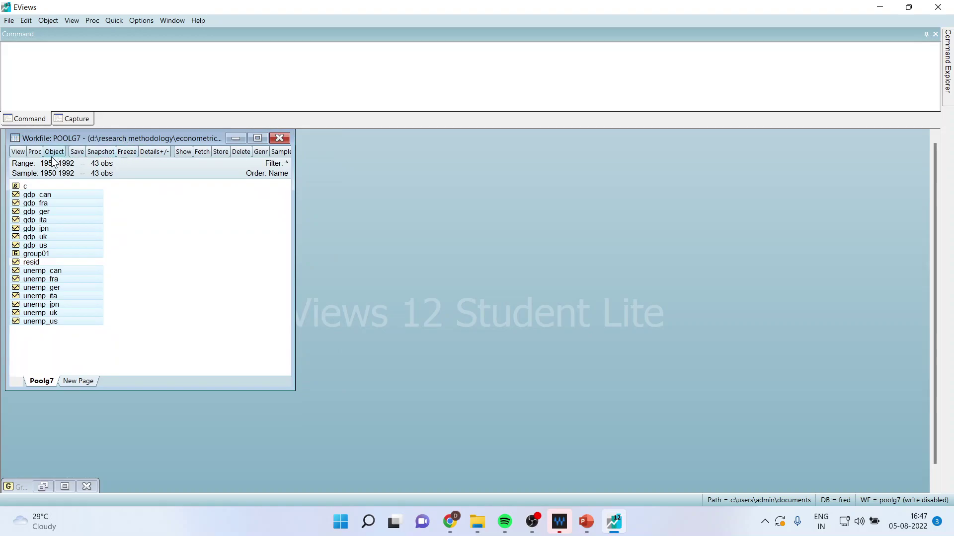
Step: Stack the current page into a new page using unemp? as the stacking identifier
click(35, 152)
mouse_move(87, 219)
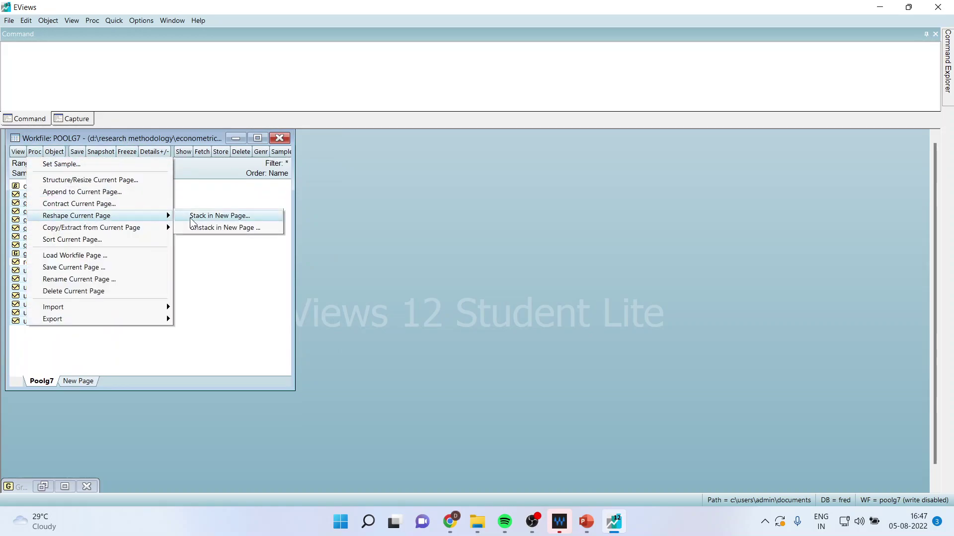
click(211, 219)
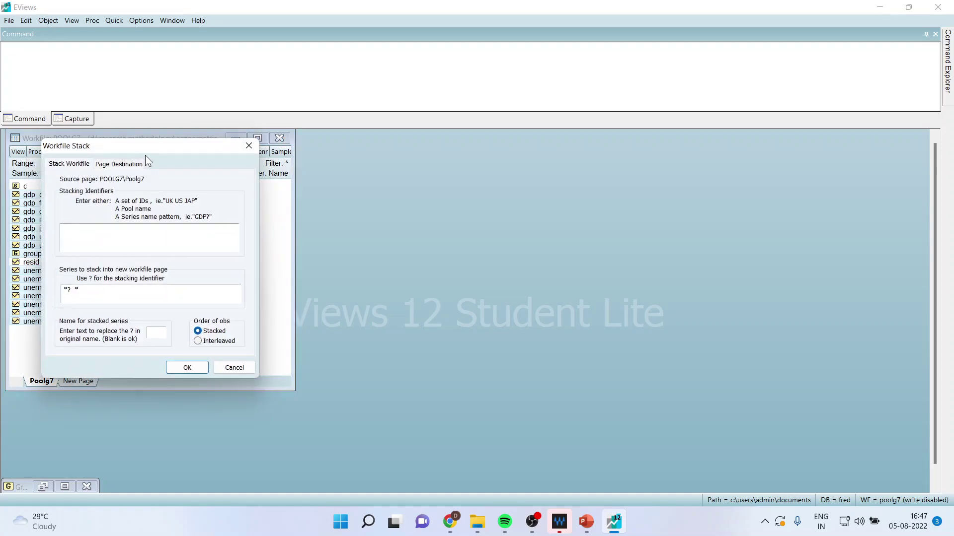
drag(145, 155, 425, 152)
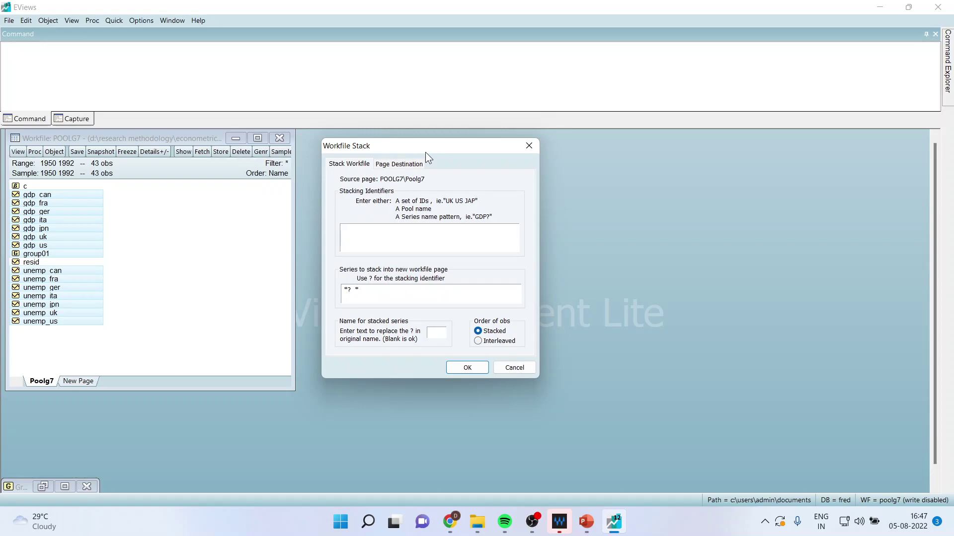
click(363, 245)
text(unemp)
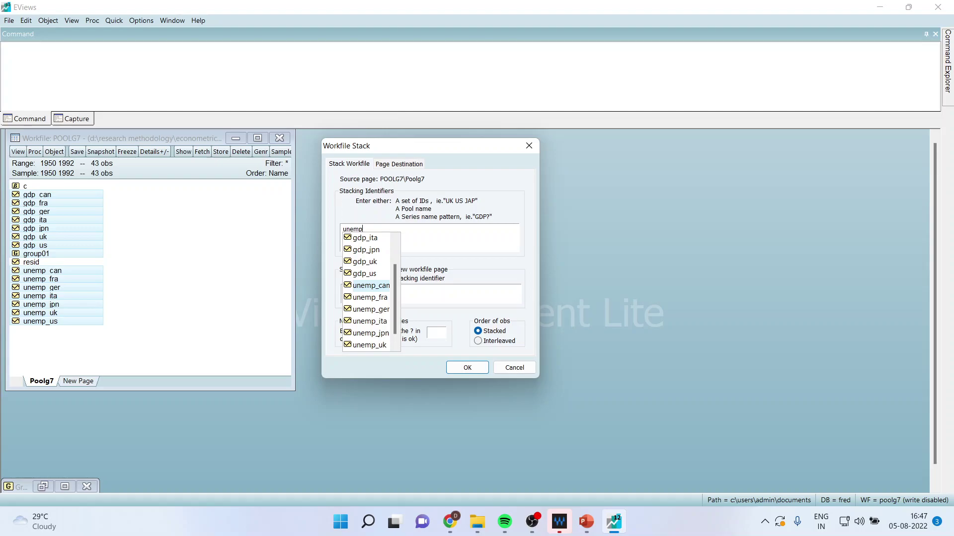
text(?)
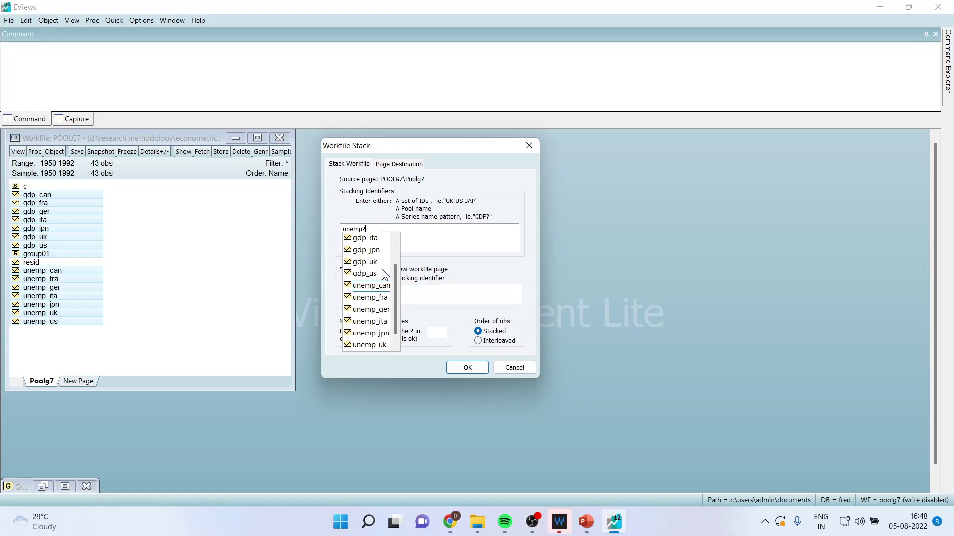
click(375, 230)
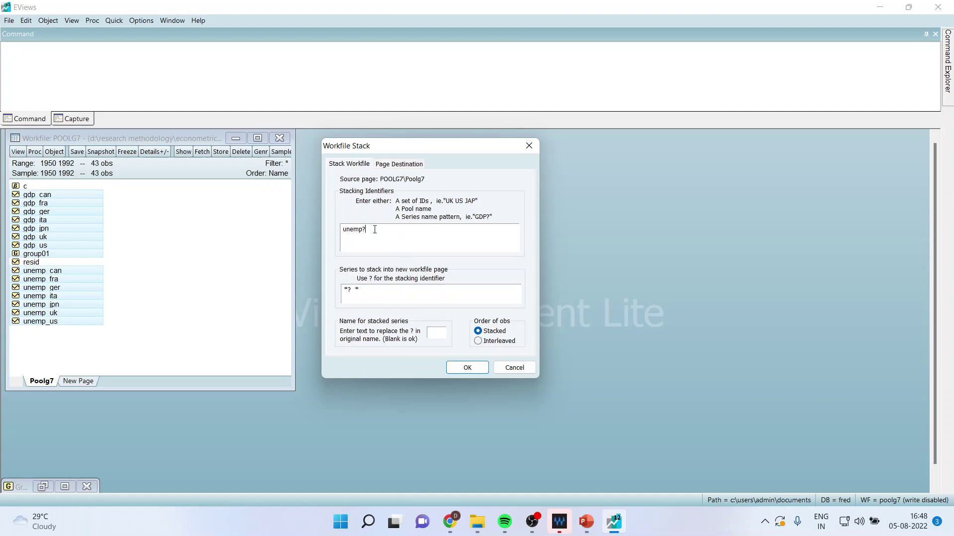
click(465, 368)
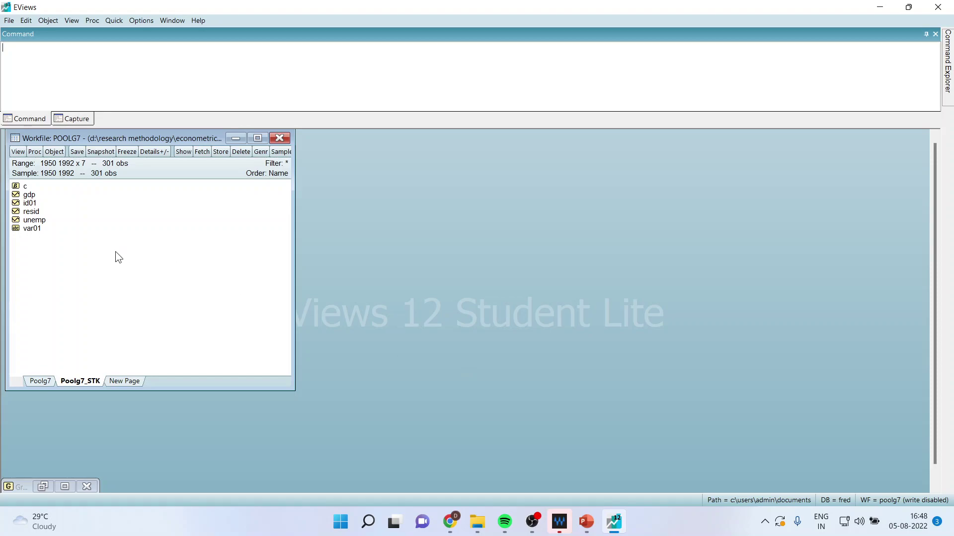
Step: Open gdp, id01, unemp and var01 from Poolg7_STK as a group, replacing the old untitled group
click(28, 194)
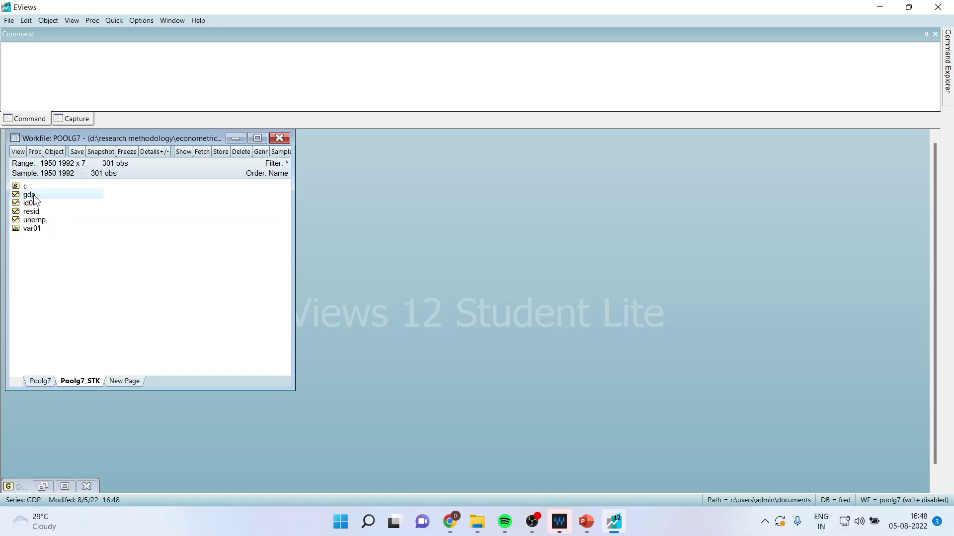
ctrl+click(30, 202)
ctrl+click(35, 220)
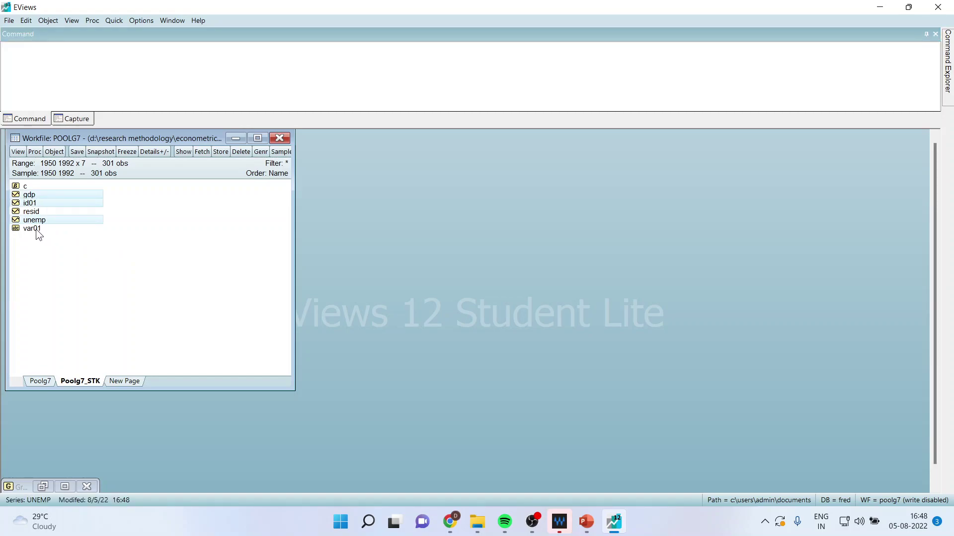
ctrl+click(32, 228)
right_click(53, 231)
mouse_move(149, 237)
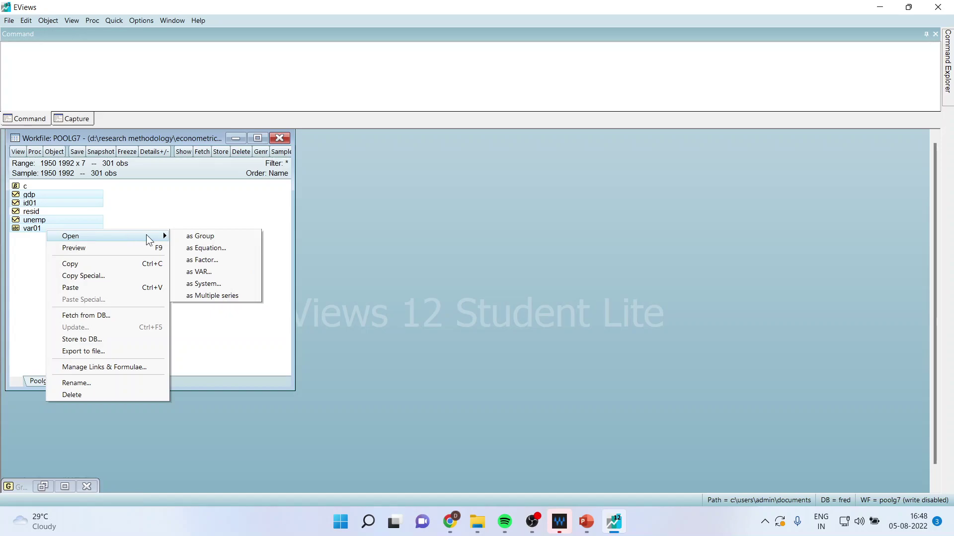
click(205, 235)
click(447, 281)
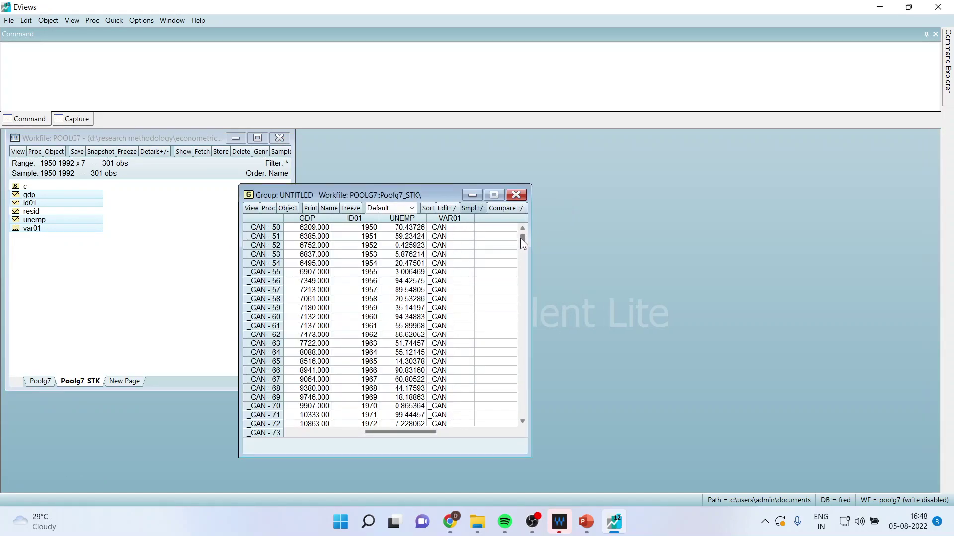
Step: Move the group table toward the top of the workspace
drag(521, 239, 520, 231)
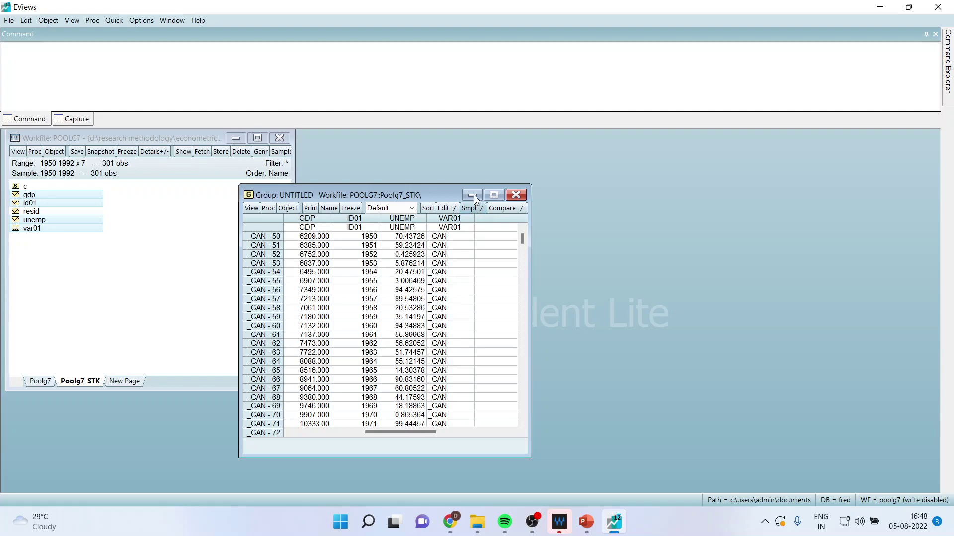
drag(406, 195, 535, 132)
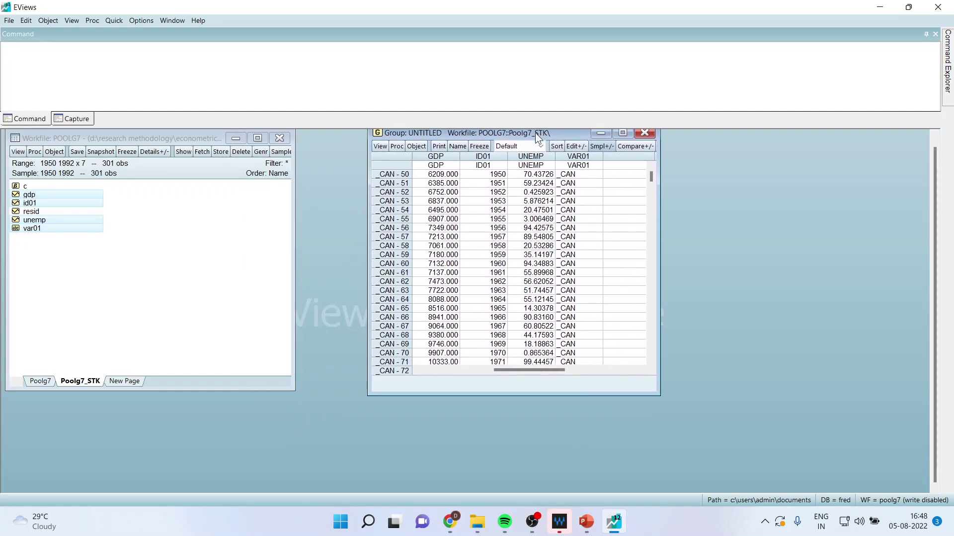
right_click(69, 195)
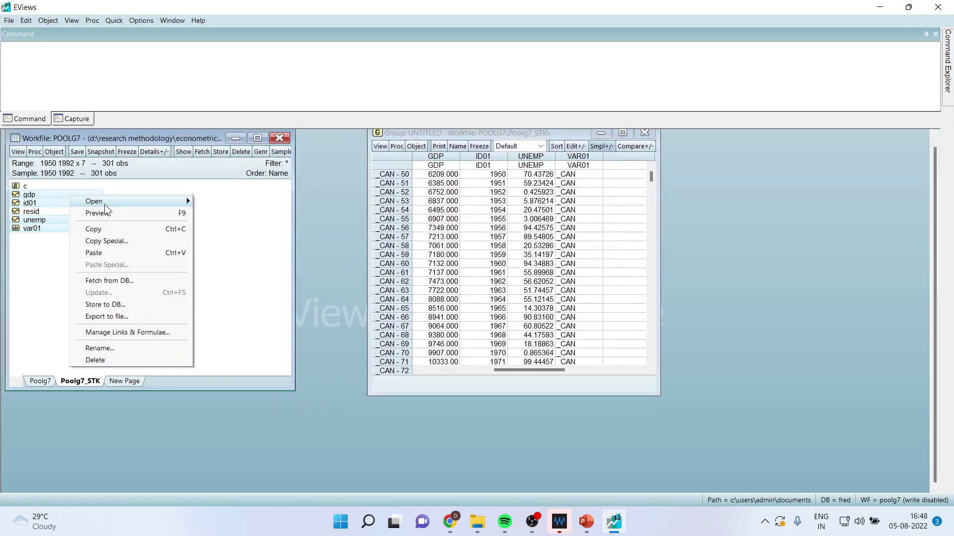
click(231, 307)
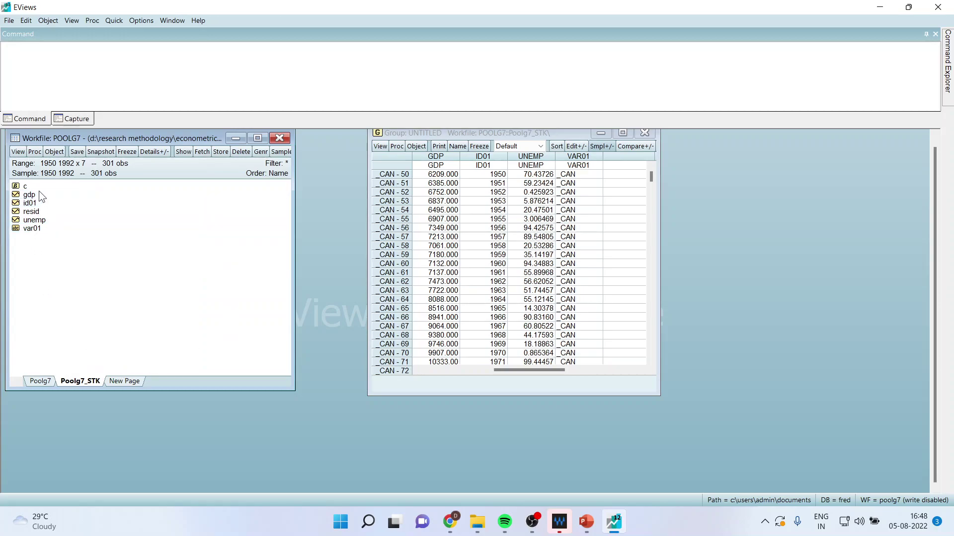
Step: Switch back to the original Poolg7 page
click(40, 381)
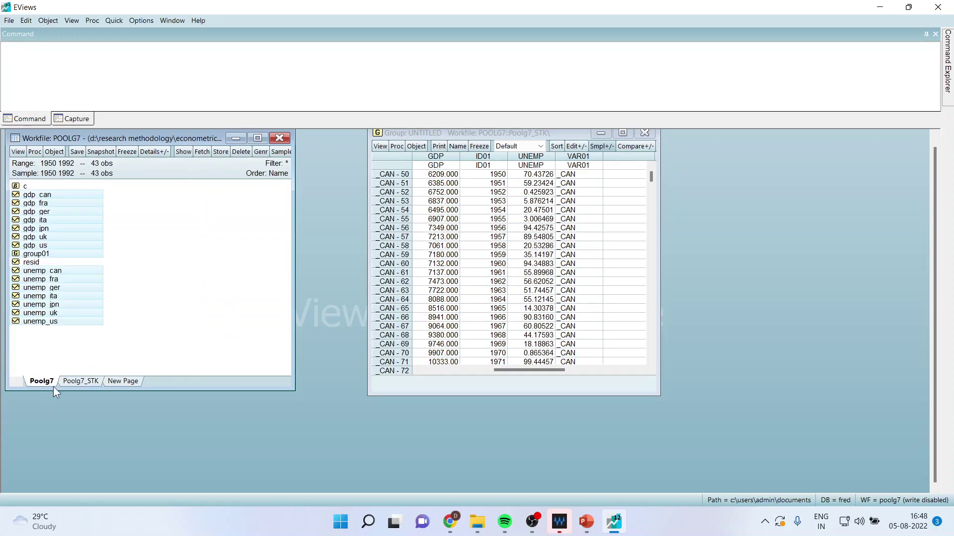
right_click(82, 200)
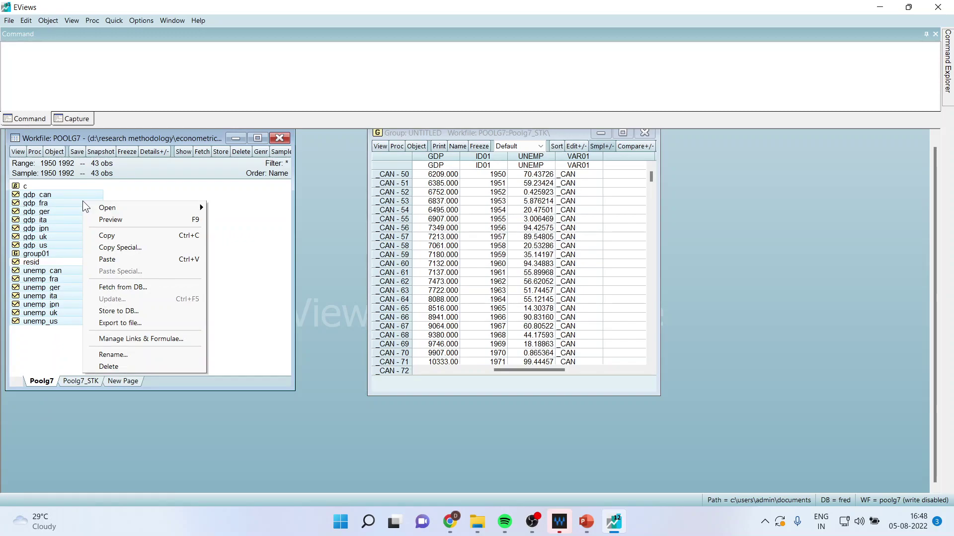
click(163, 184)
Step: Stack the page into a new page with identifiers _can _fra _ger _ita _jpn _uk _us
click(36, 151)
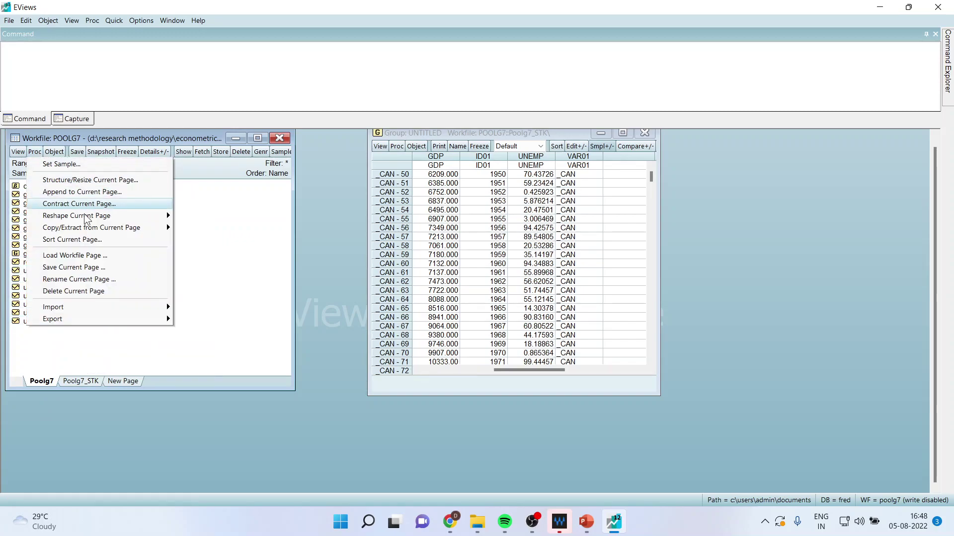
mouse_move(90, 216)
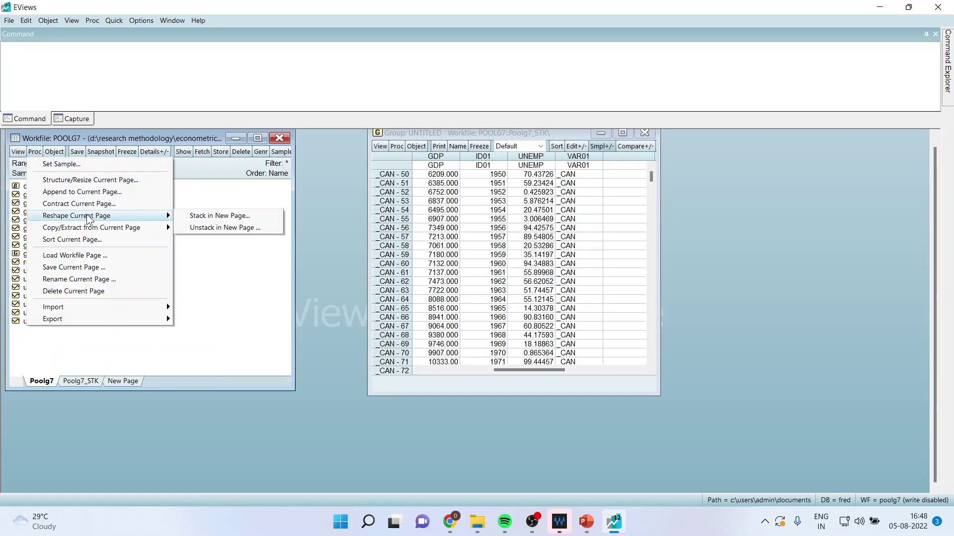
click(205, 218)
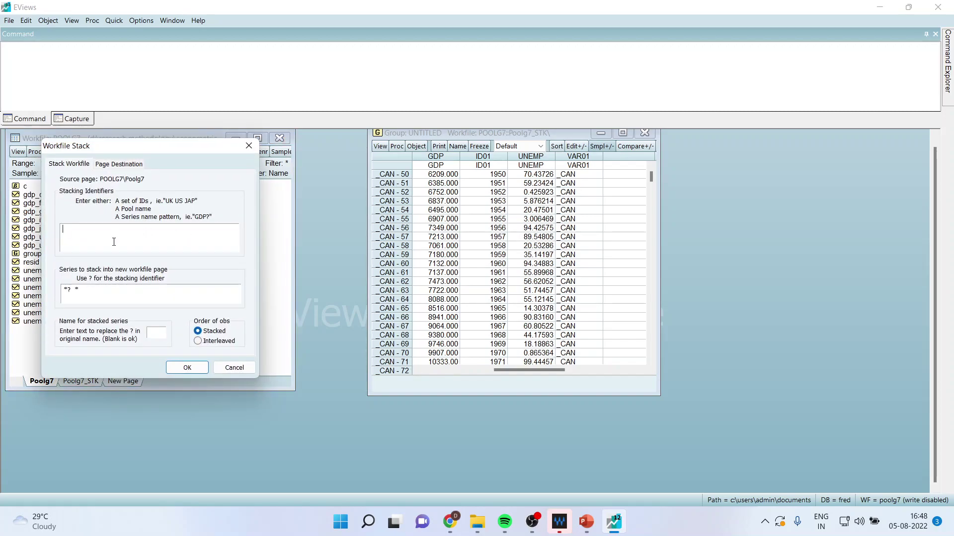
text(_can _fra _ger)
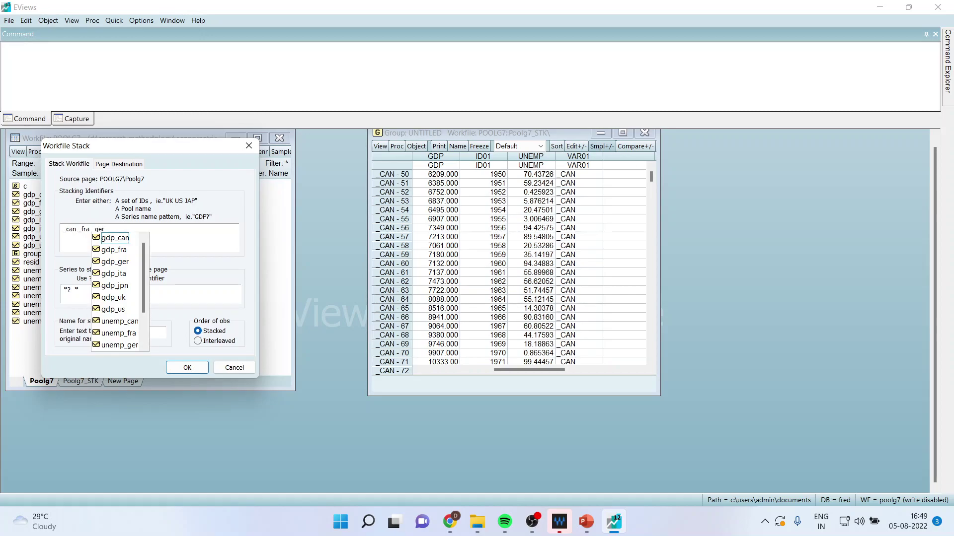
click(169, 228)
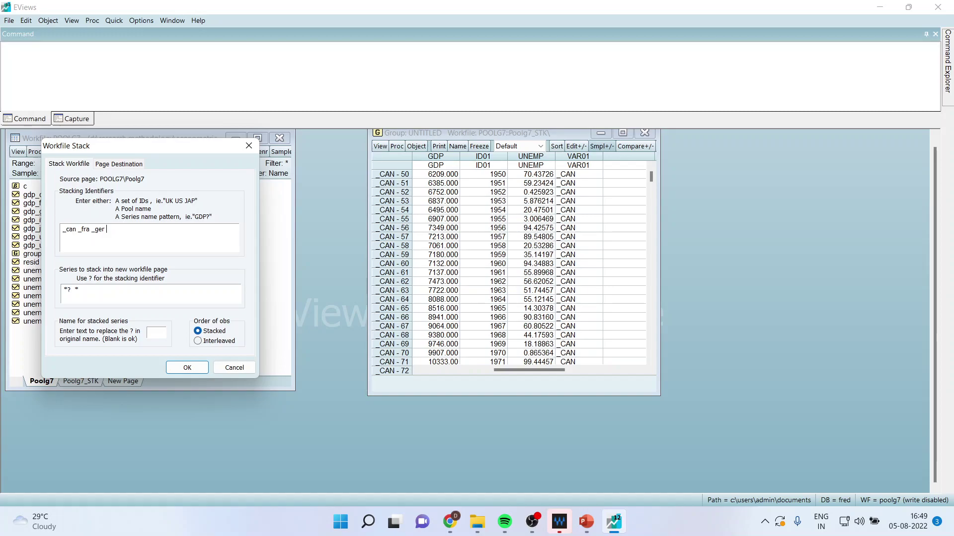
text(_its)
text(a)
text( _ita)
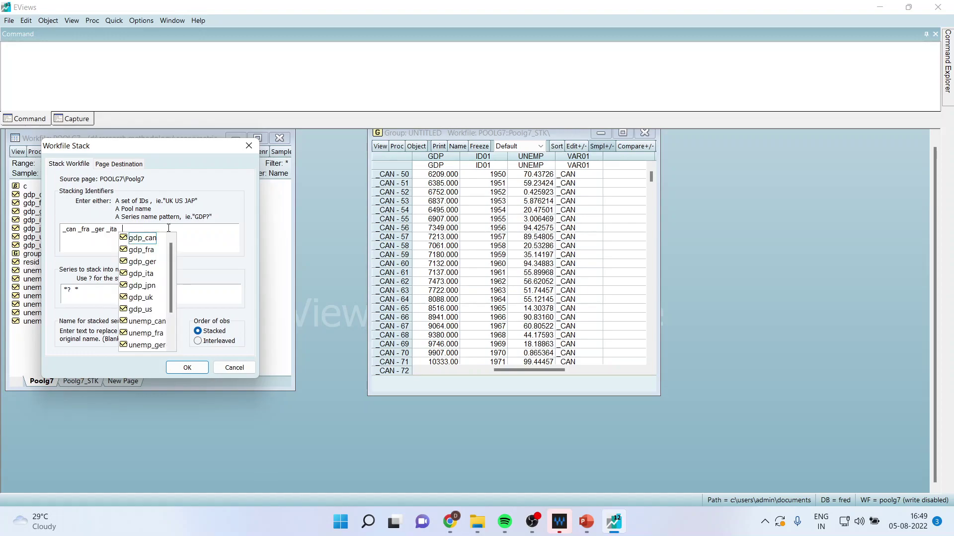
text(jpn _)
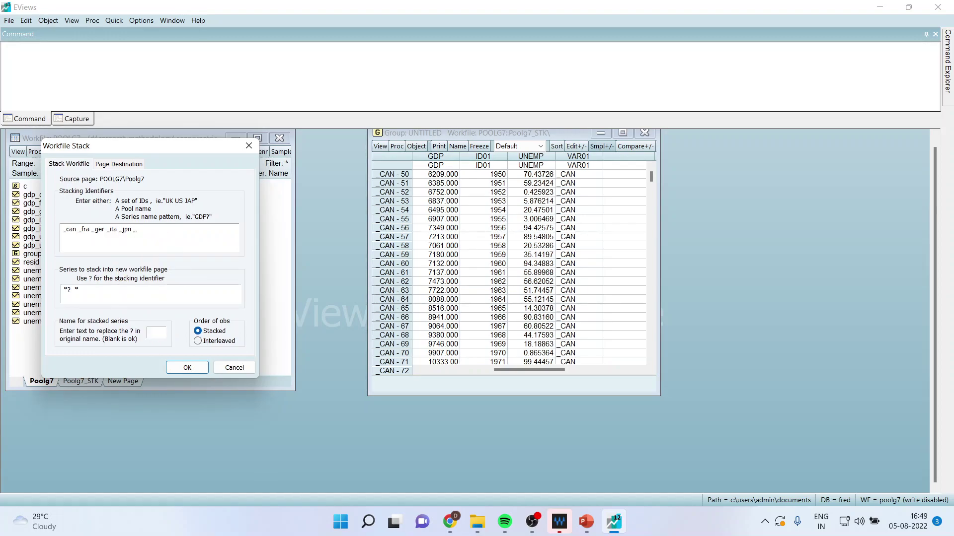
text(uk _us)
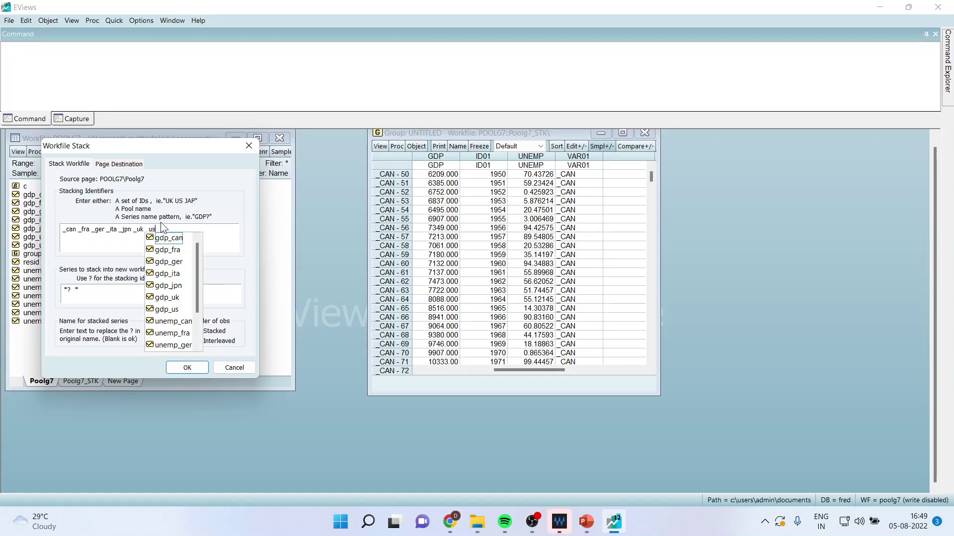
key(Escape)
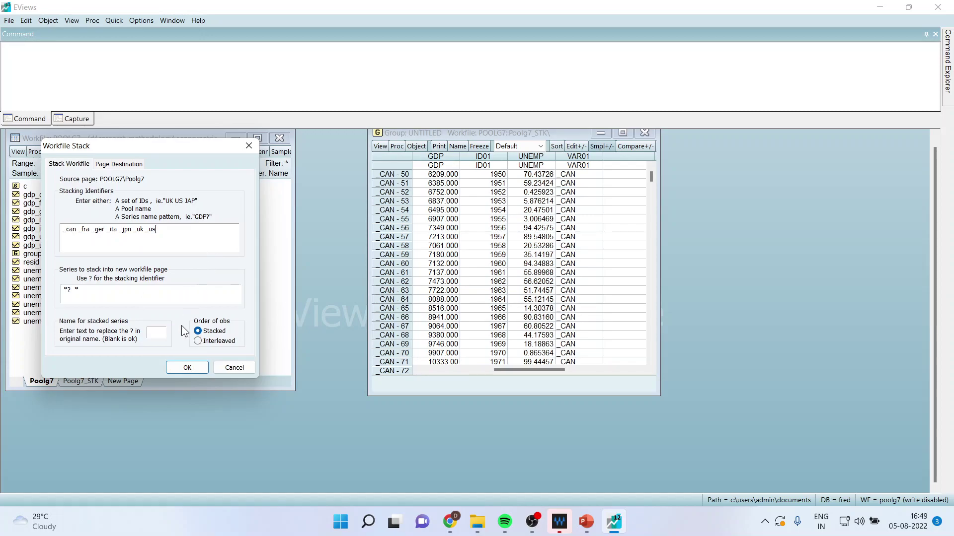
click(186, 367)
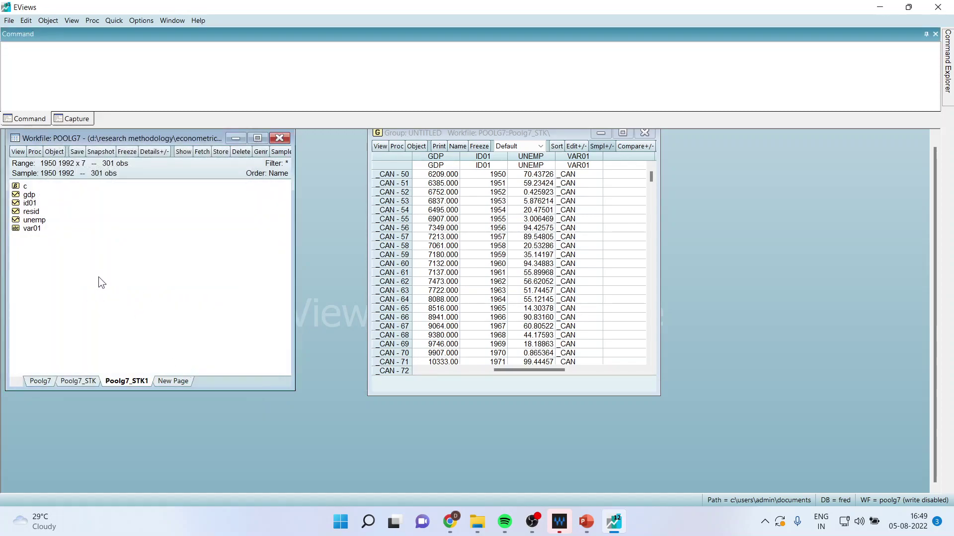
Step: Show gdp, id01, unemp and var01 from Poolg7_STK1 as a group, replacing the old one
click(36, 197)
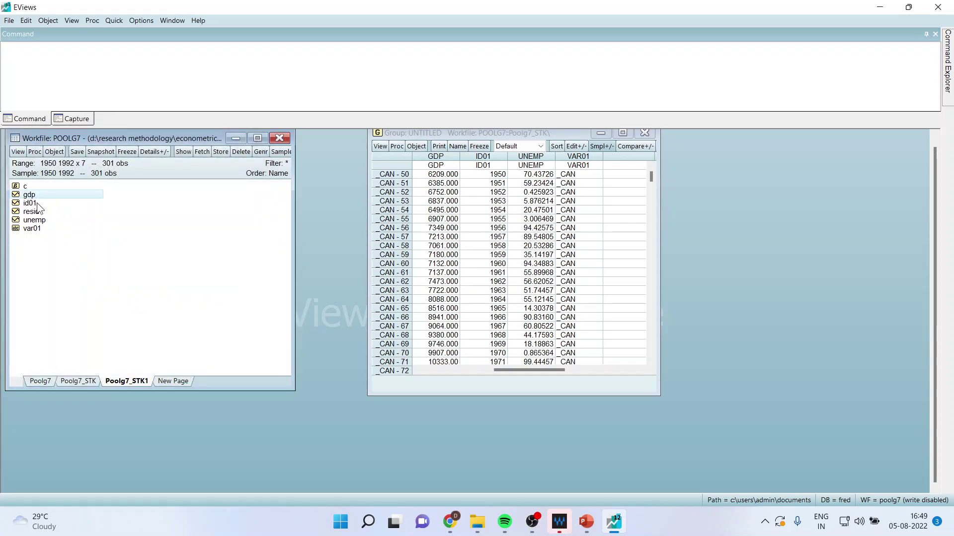
ctrl+click(31, 204)
ctrl+click(35, 220)
ctrl+click(38, 228)
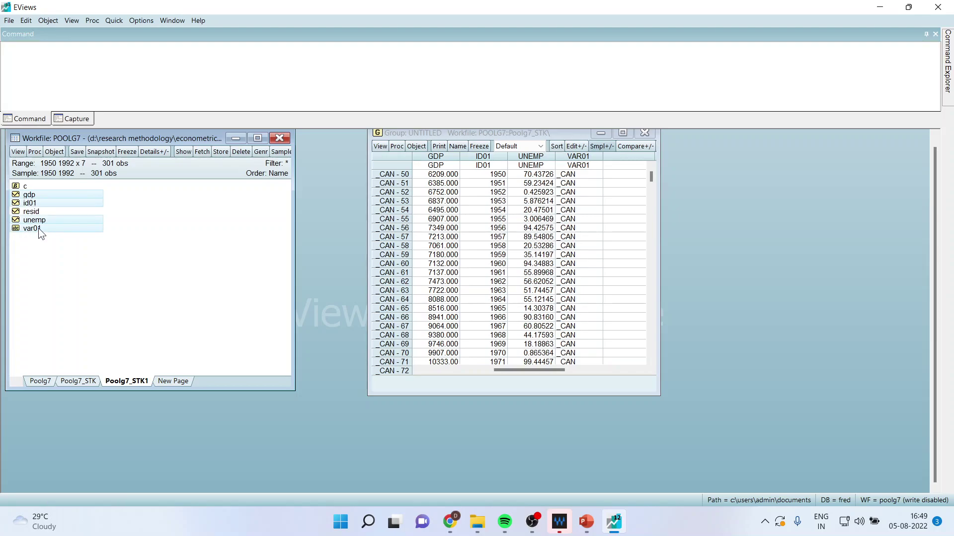
right_click(64, 195)
mouse_move(100, 201)
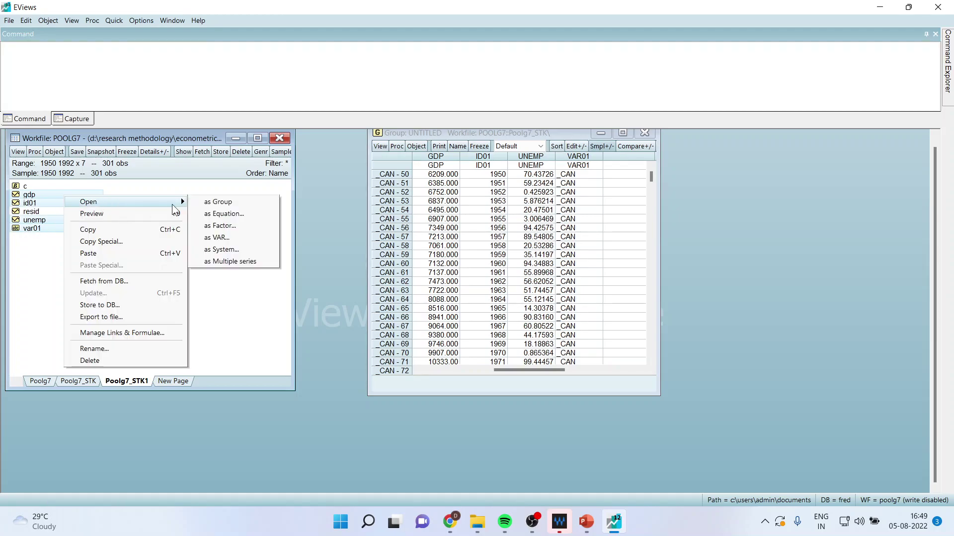
click(212, 203)
click(448, 281)
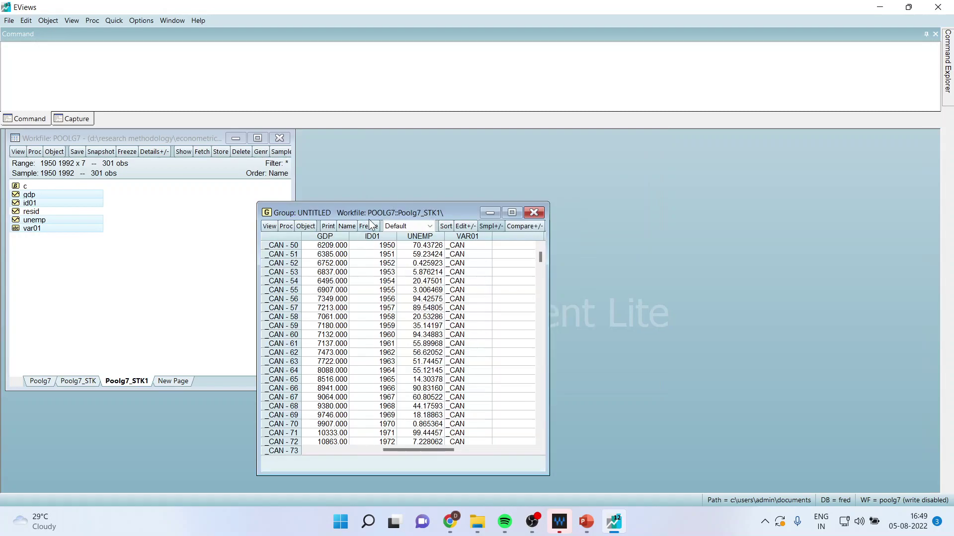
drag(374, 218, 384, 162)
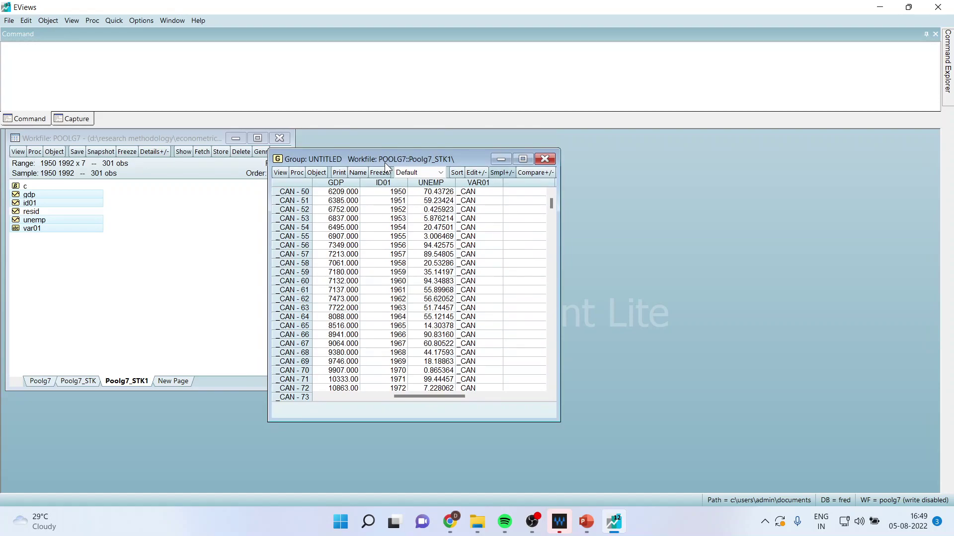
click(590, 523)
Step: Go to slide 3, the closing Thank You slide
click(99, 311)
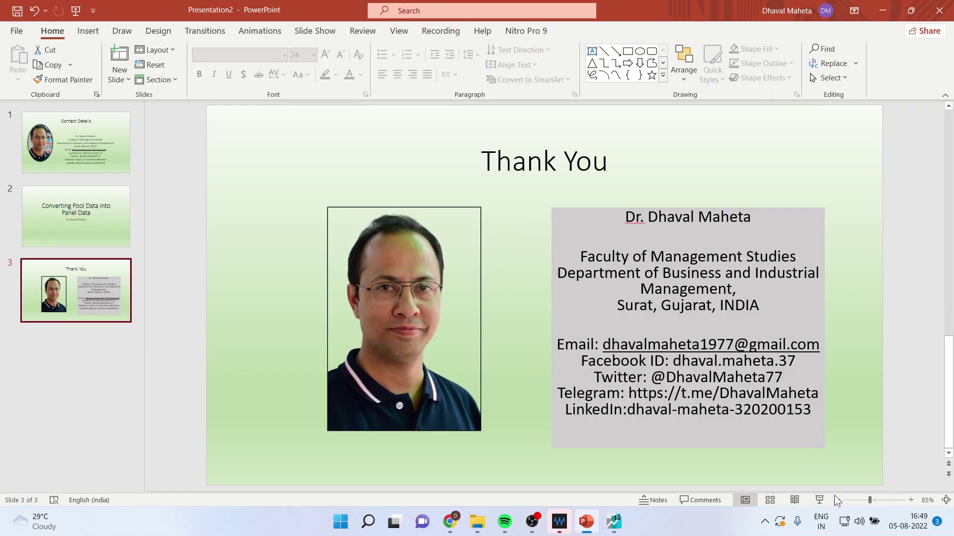